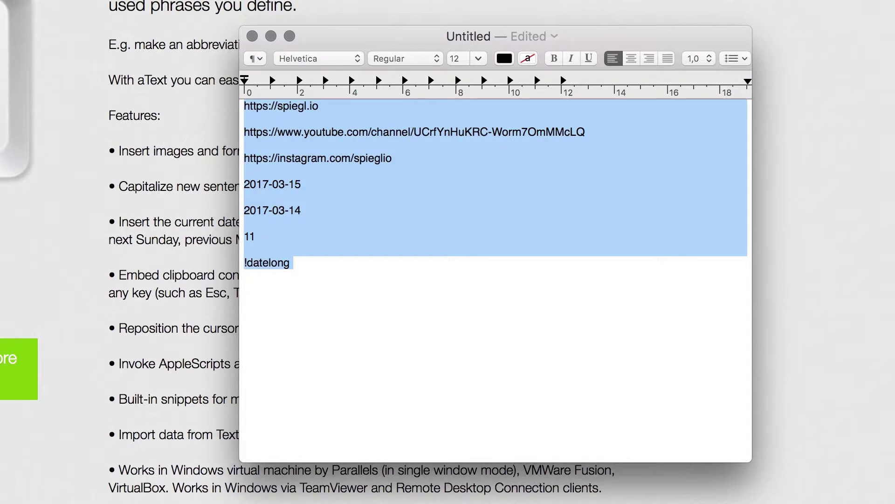
Step: Replace the unexpanded !datelong text with the long date by using the !datel abbreviation
key("super+shift+Left")
key("BackSpace")
type("!datelong")
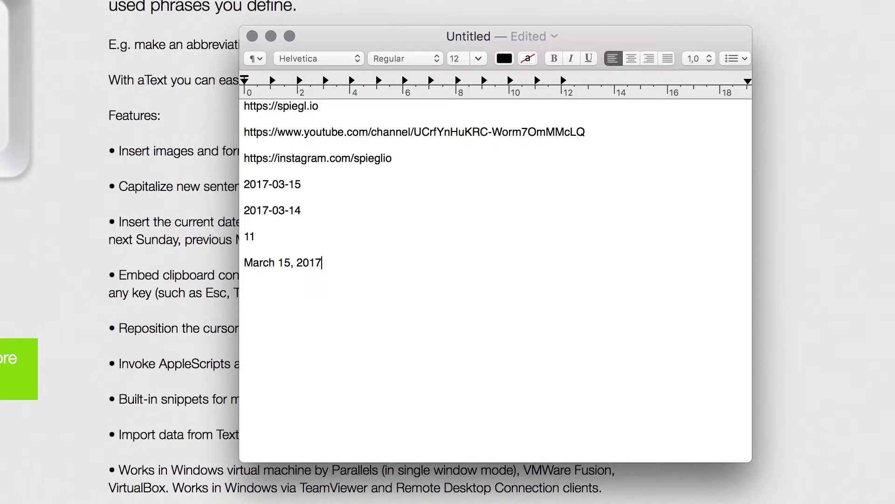
Step: Insert the current time on a new line below the long date with the !time abbreviation
type("tiem")
key("BackSpace")
key("BackSpace")
type("mebase.WORLD")
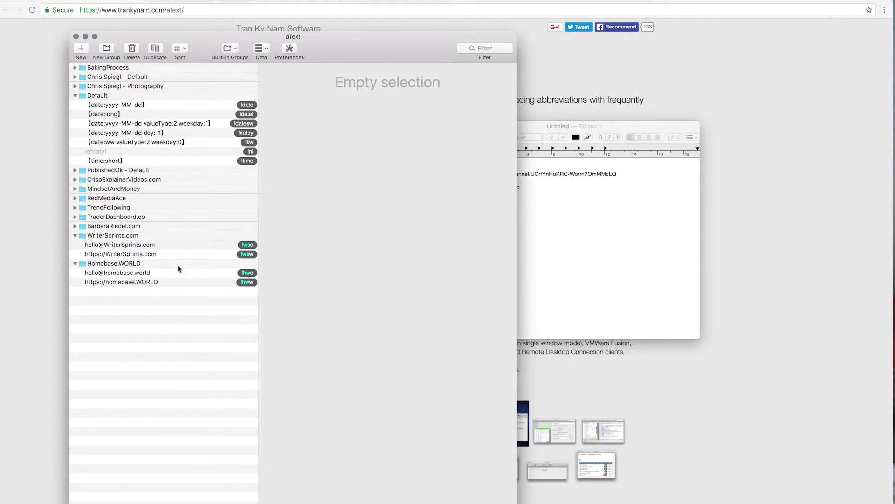
Step: Examine the !date and !datel snippets in aText's Default group, including the date format settings of the !date snippet
left_click_drag(353, 45, 373, 34)
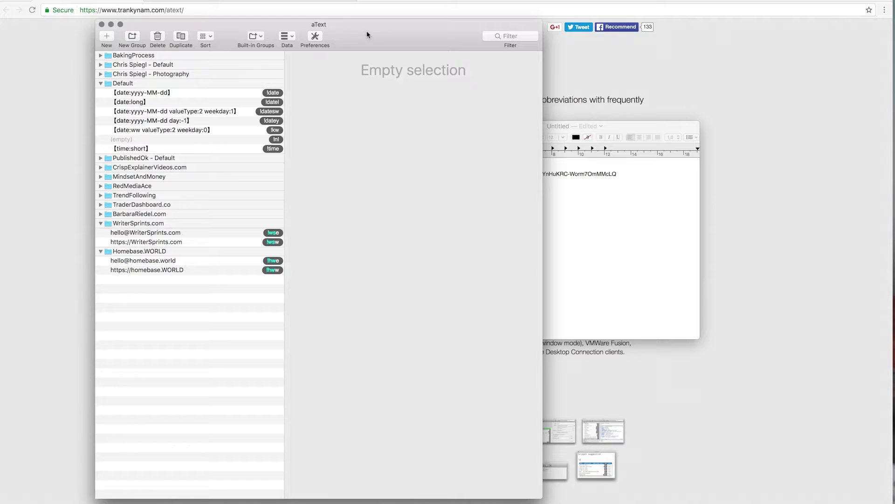
left_click(167, 92)
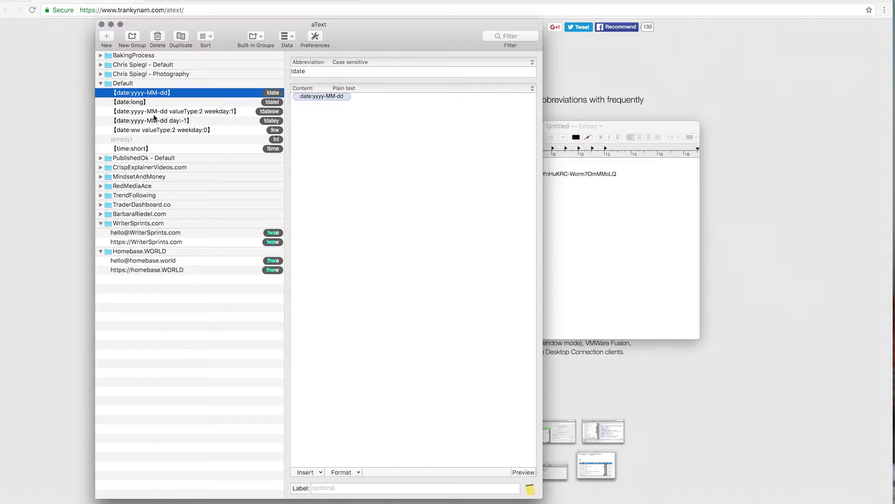
left_click(216, 103)
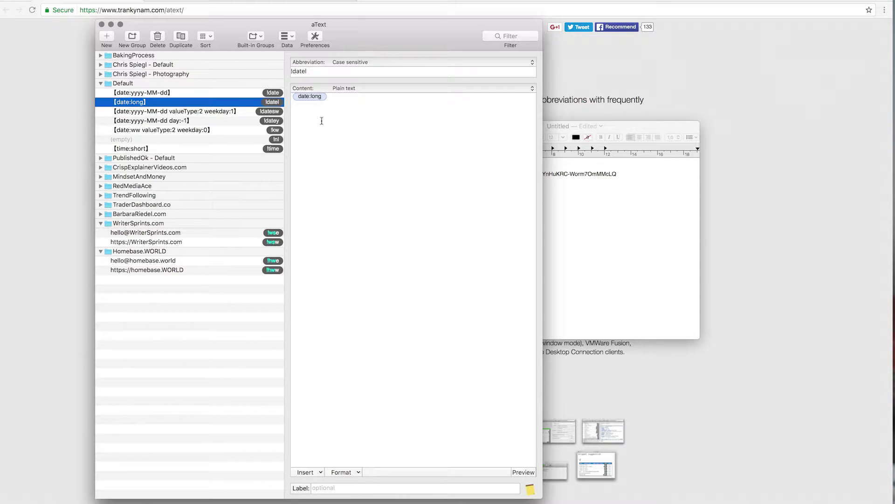
left_click(176, 94)
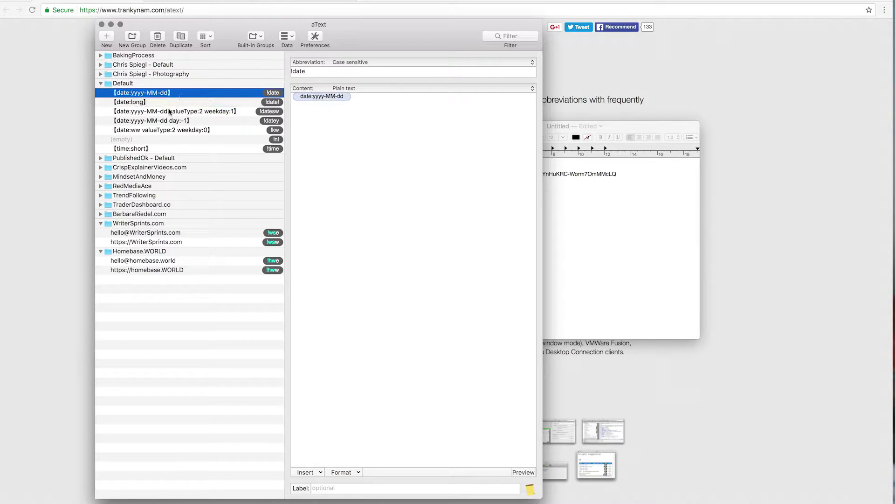
key("Down")
key("Up")
key("Down")
key("Up")
left_click(329, 97)
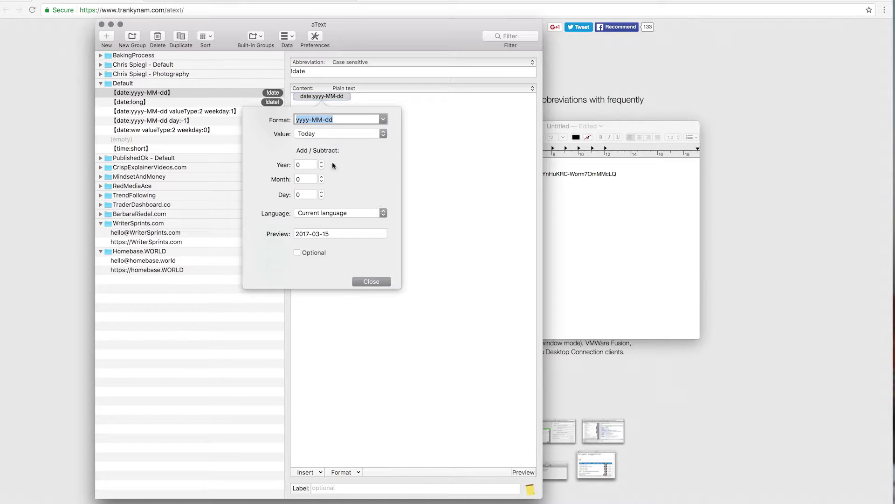
left_click(373, 281)
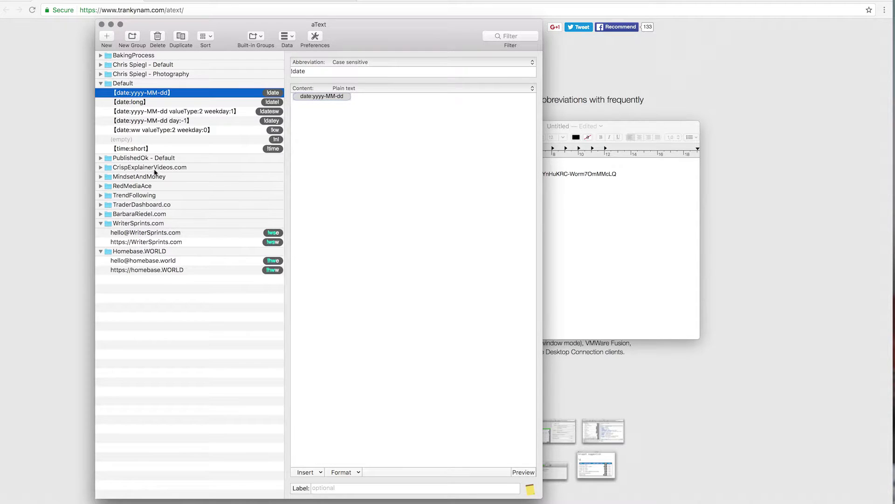
Step: Review the e-mail and website snippets in the WriterSprints.com group and their abbreviations
left_click(140, 233)
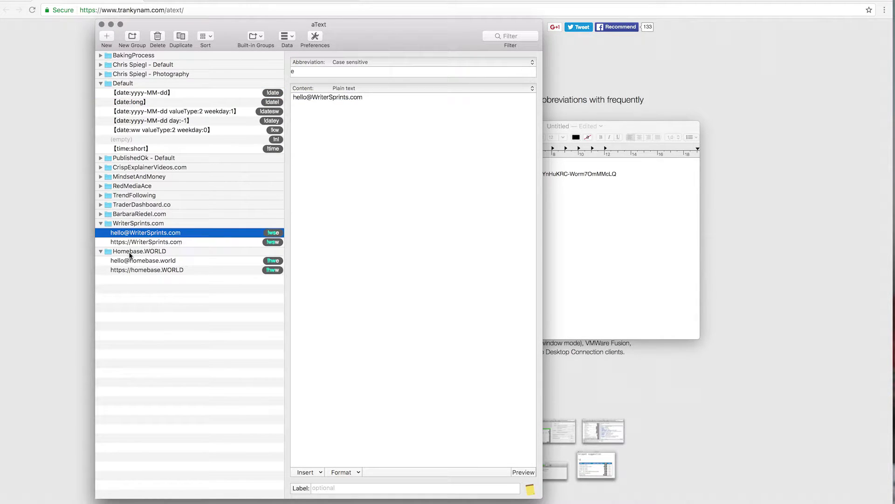
left_click(165, 243)
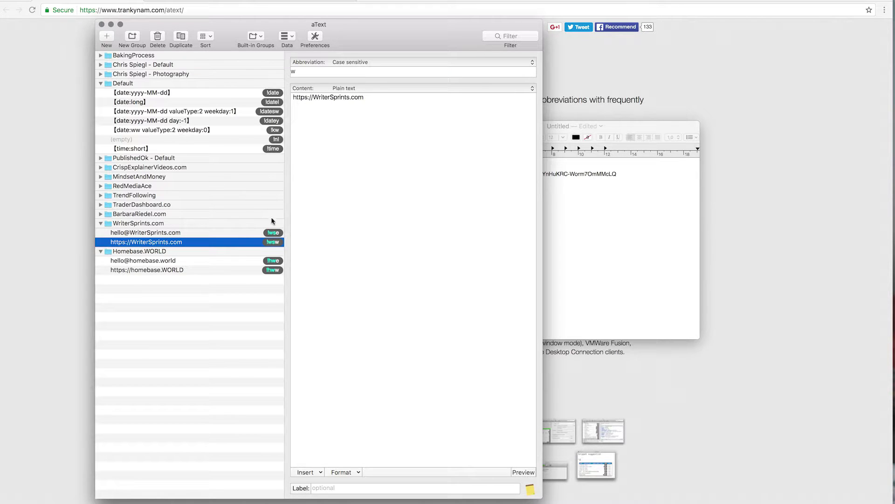
left_click(382, 195)
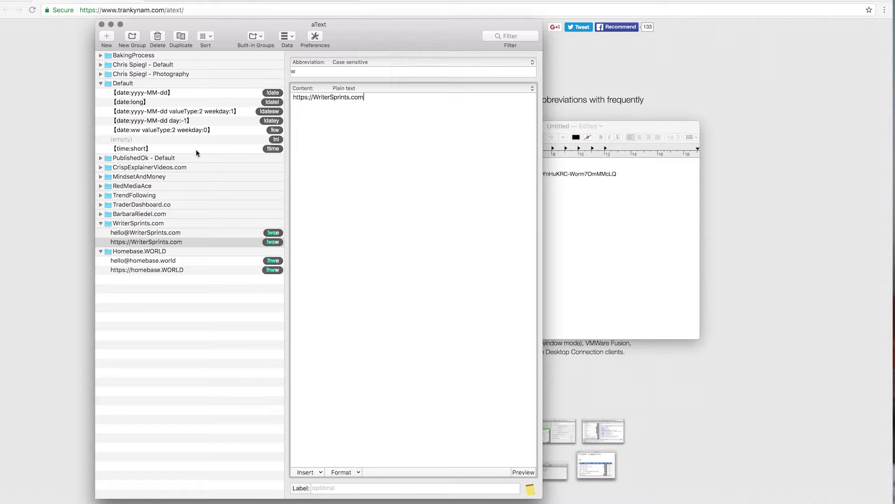
left_click(225, 301)
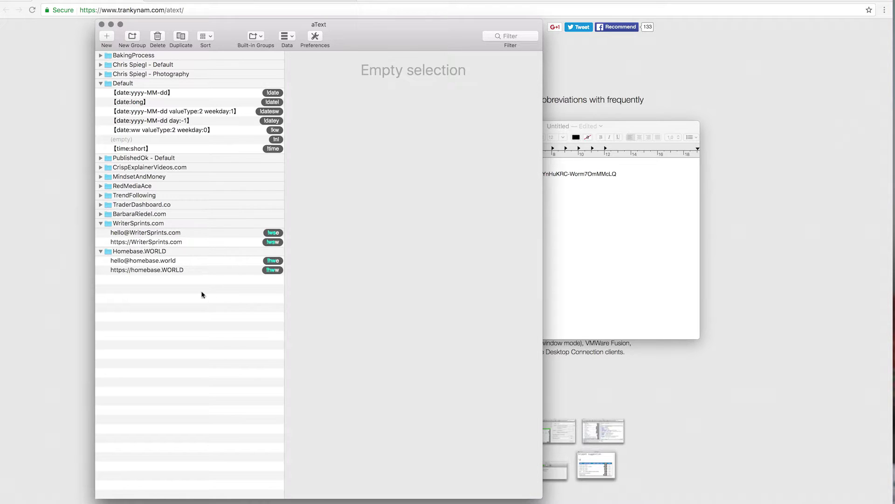
left_click(163, 233)
left_click(177, 243)
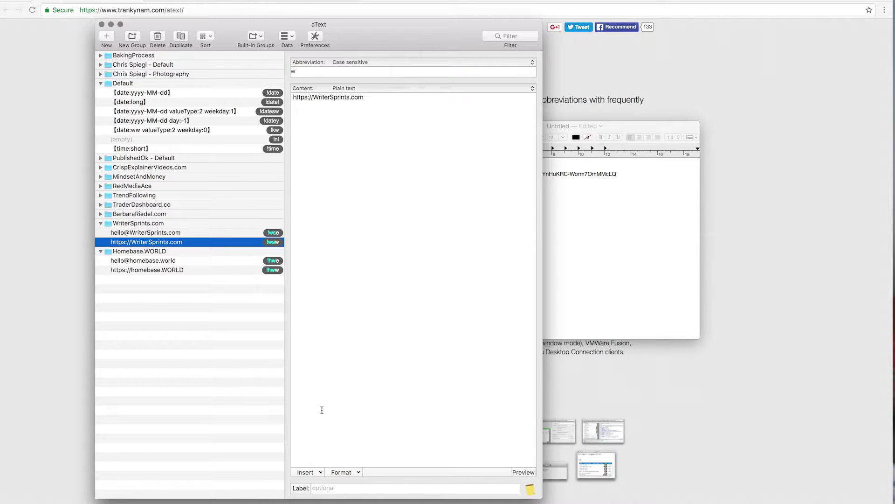
Step: Create a new snippet in the WriterSprints.com group with the abbreviation f1, giving !wsf1 with the group prefix
left_click(114, 36)
left_click(359, 158)
left_click(316, 72)
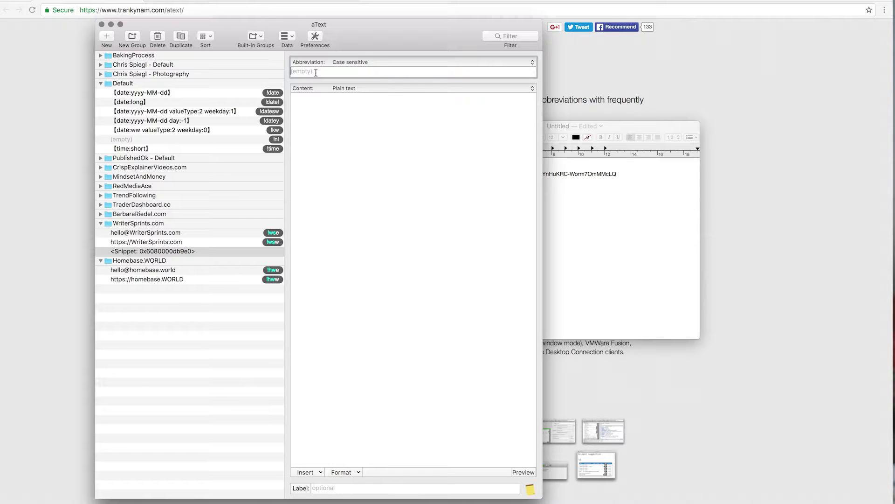
type("!wsf1")
Step: Set the content to "Thank you for asking about this feature. It's still in development and we will let you know as soon as it's done."
left_click(294, 97)
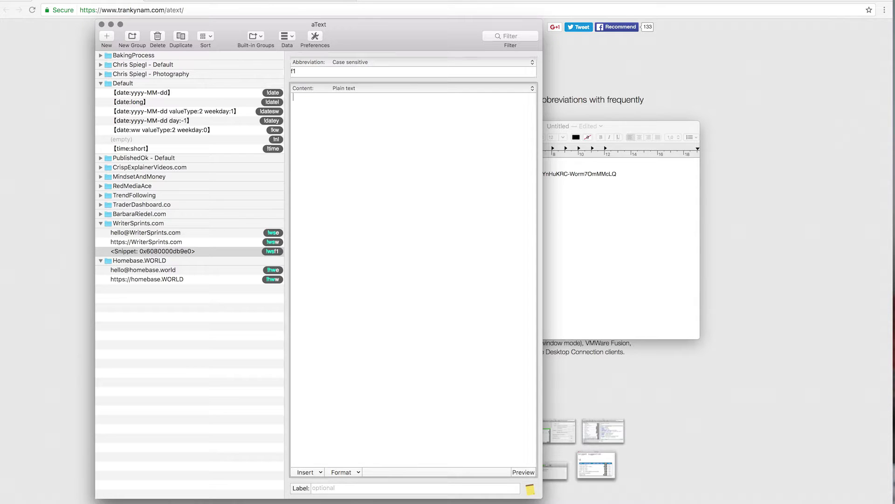
type("Thank you for casking about h")
key("BackSpace")
type("this featu")
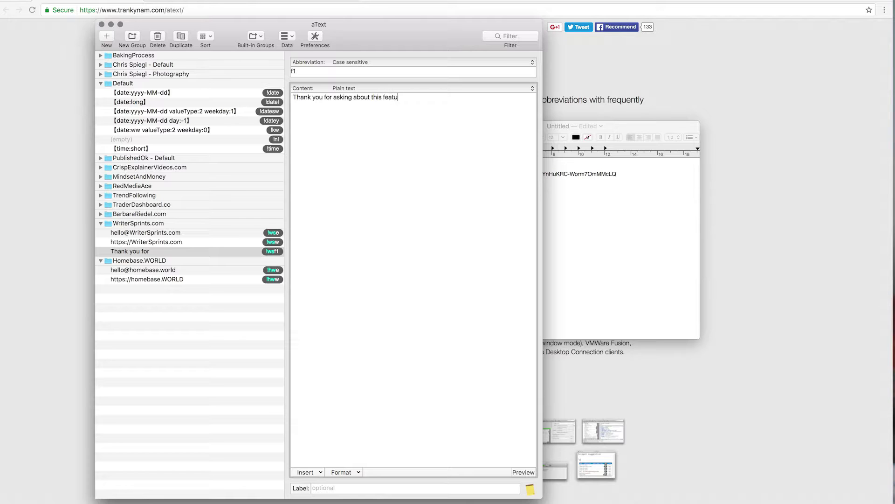
type("re. It's still in development and we will let you k")
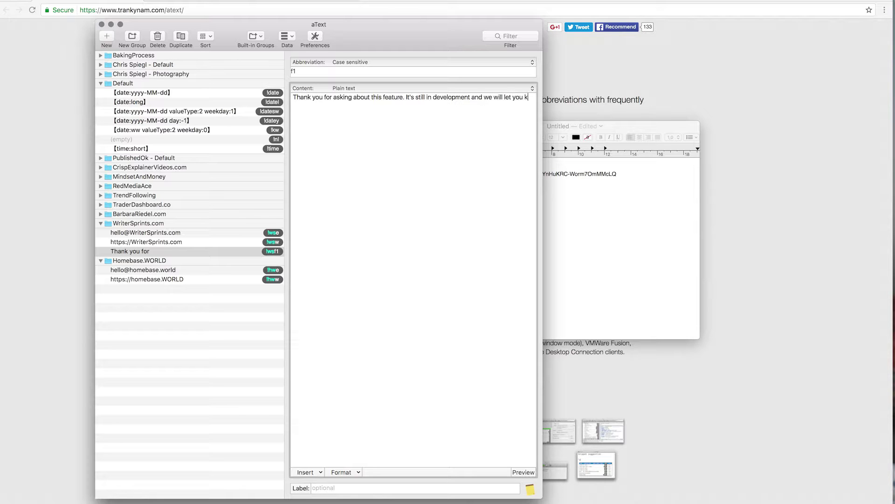
type("now as soon as it's done.")
key("Return")
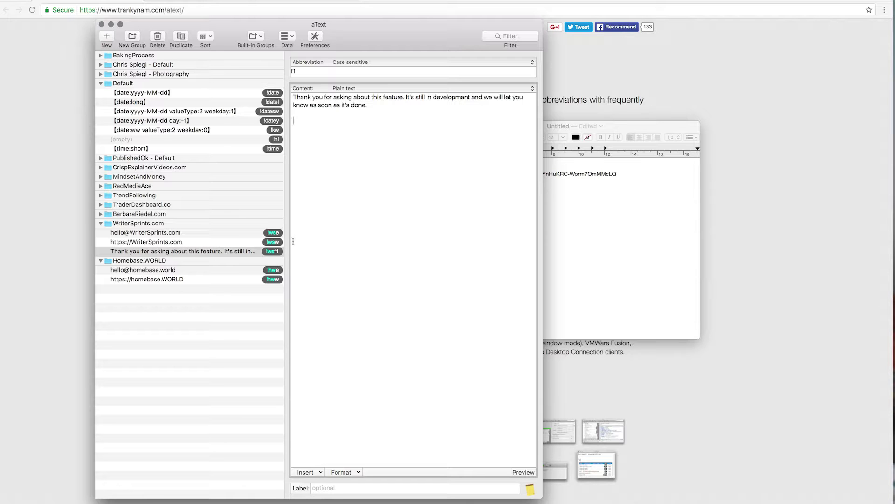
Step: Switch to the text document and expand the !wsf1 snippet below the time
left_click(616, 280)
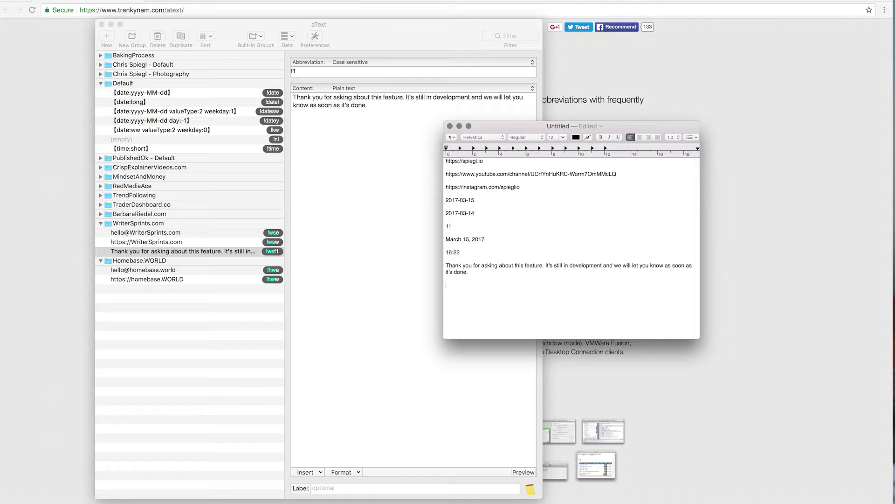
Step: Return to aText and insert a cursor placeholder after "Thank you" in the !wsf1 snippet's content
left_click(411, 186)
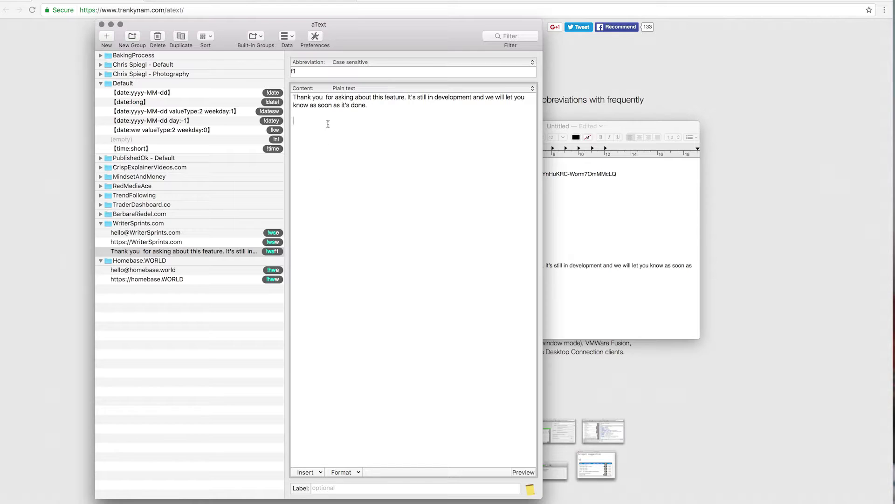
left_click(326, 98)
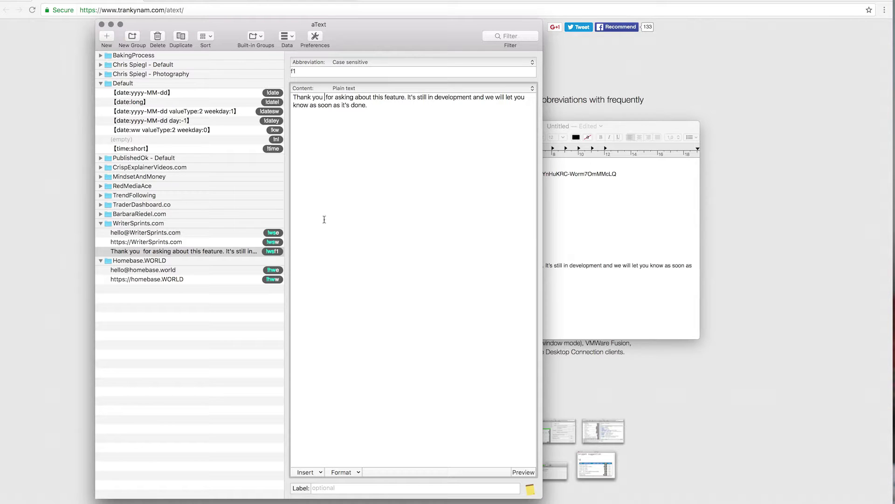
left_click(312, 473)
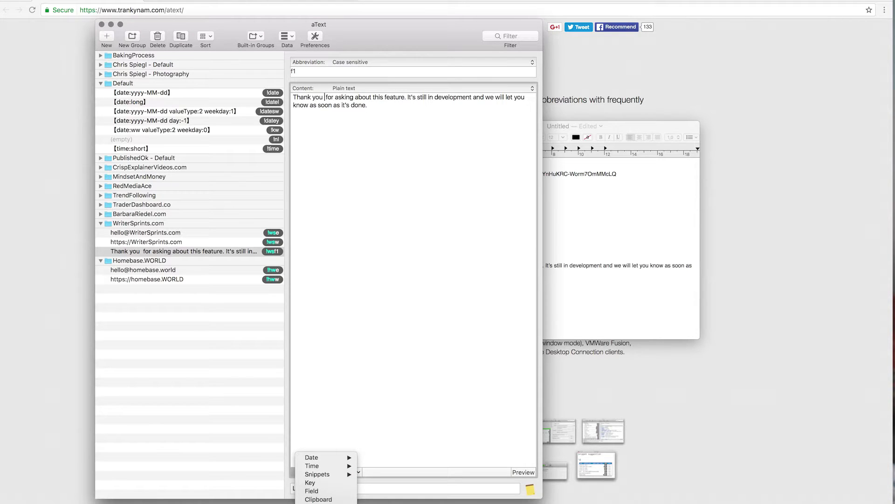
left_click(321, 501)
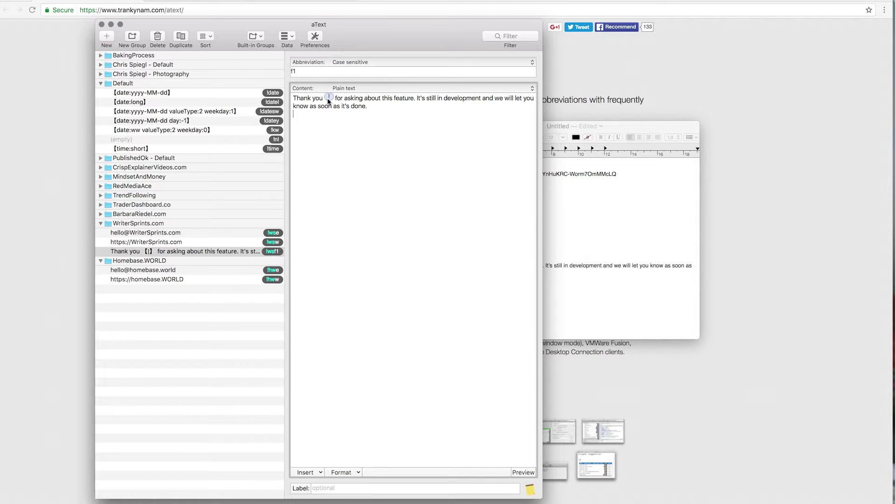
Step: Test the !wsf1 snippet with its cursor placeholder in the text document
left_click(639, 241)
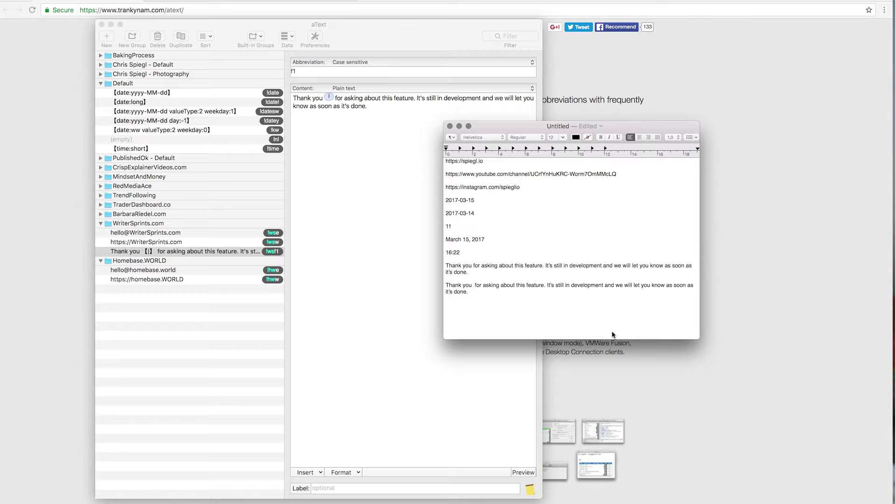
Step: Change "Thank you" to "Thanks" in the !wsf1 snippet's content, keeping the cursor placeholder after it
left_click(362, 250)
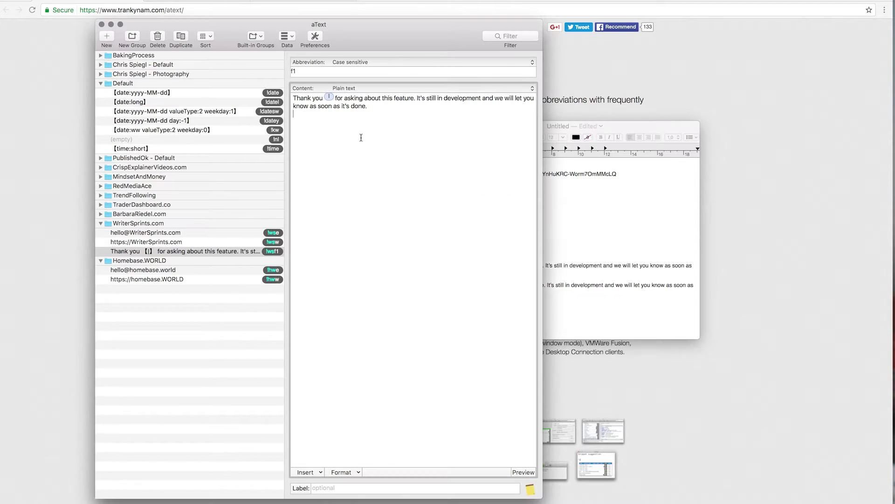
double_click(317, 98)
key("BackSpace")
key("BackSpace")
type("s")
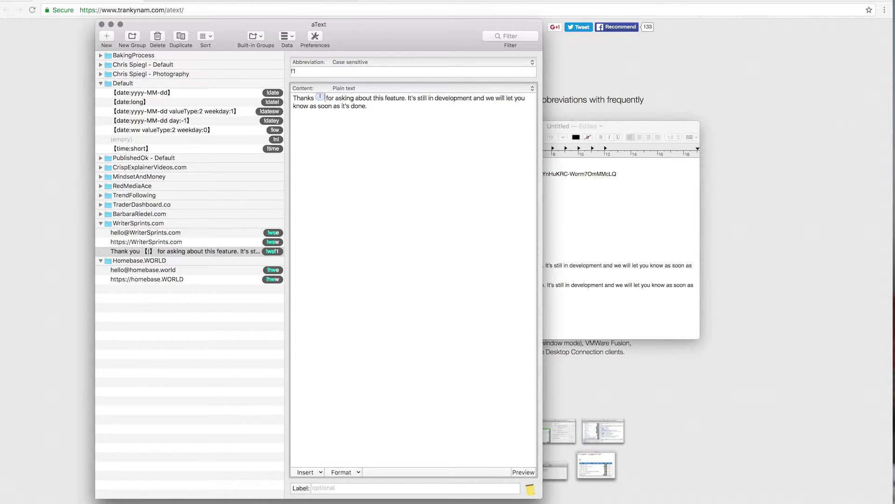
Step: Expand the reworded !wsf1 snippet at the end of the text document
left_click(629, 337)
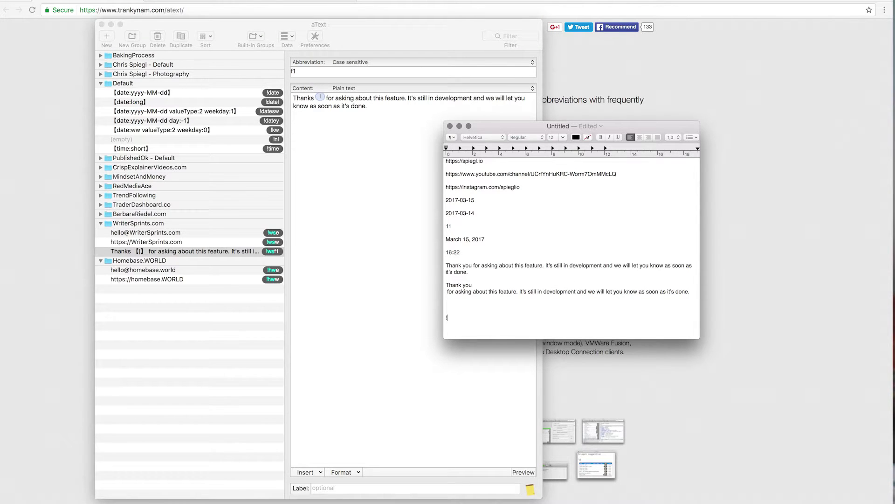
type("!wsf1")
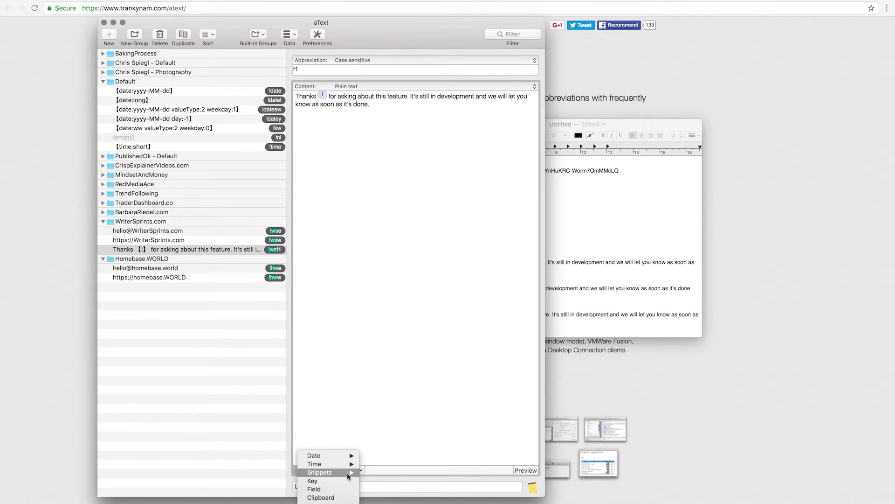
Step: Browse the existing snippets that can be inserted into the !wsf1 snippet's content in aText
mouse_move(380, 475)
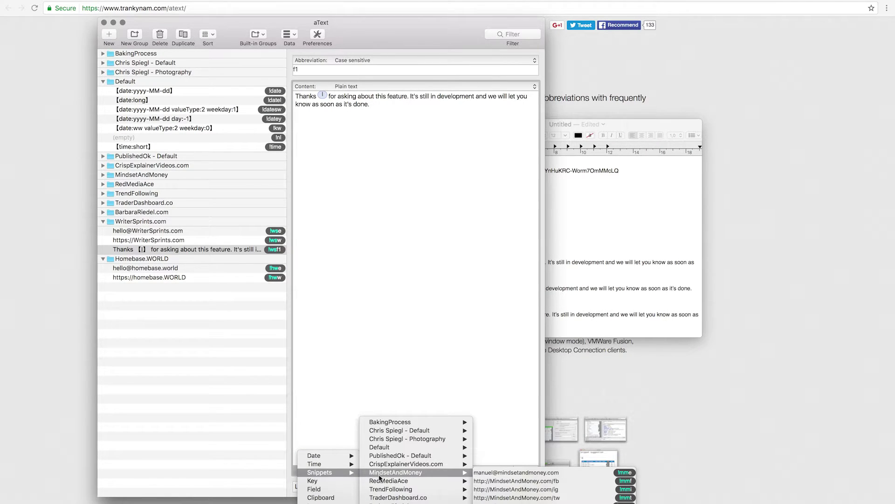